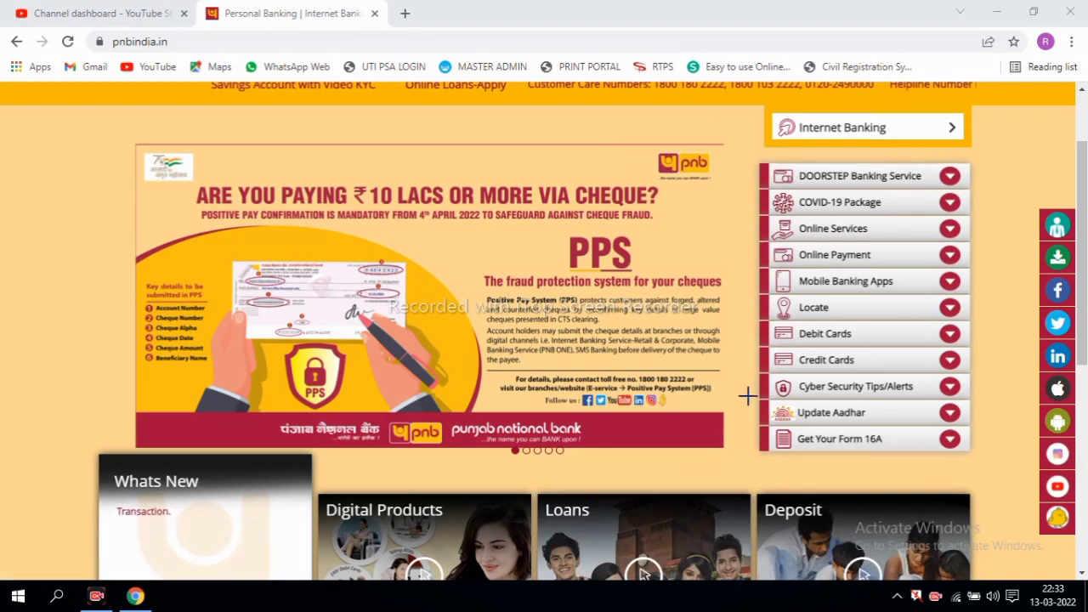
# - Open the Update Aadhar service on the bank's home page and proceed to the OTP based Aadhaar seeding form
pyautogui.moveTo(748, 401)
pyautogui.mouseDown()
pyautogui.moveTo(878, 428)
pyautogui.moveTo(975, 425)
pyautogui.mouseUp()
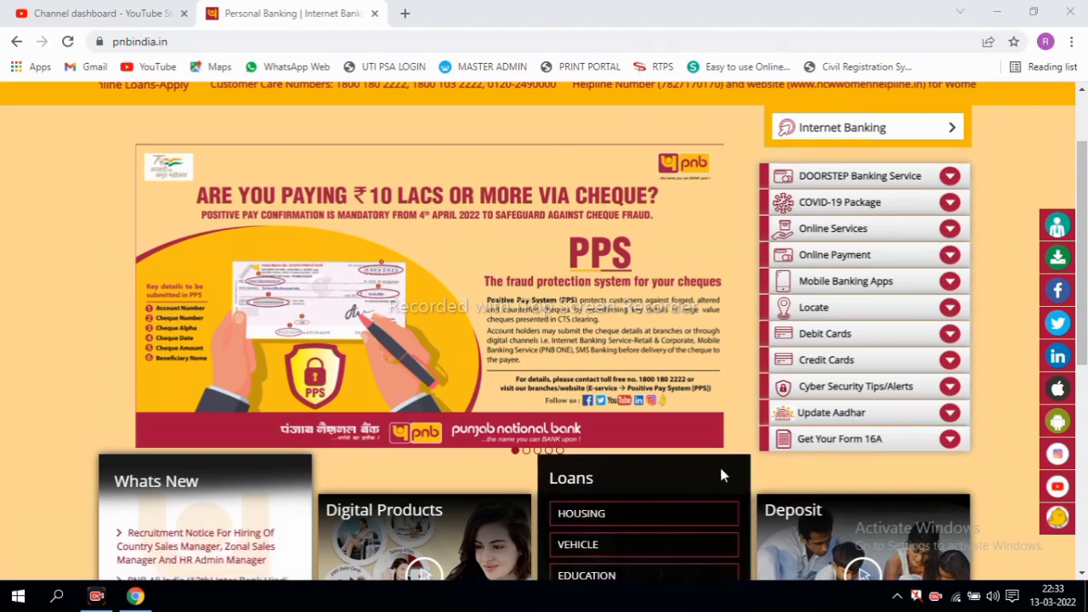
pyautogui.click(809, 416)
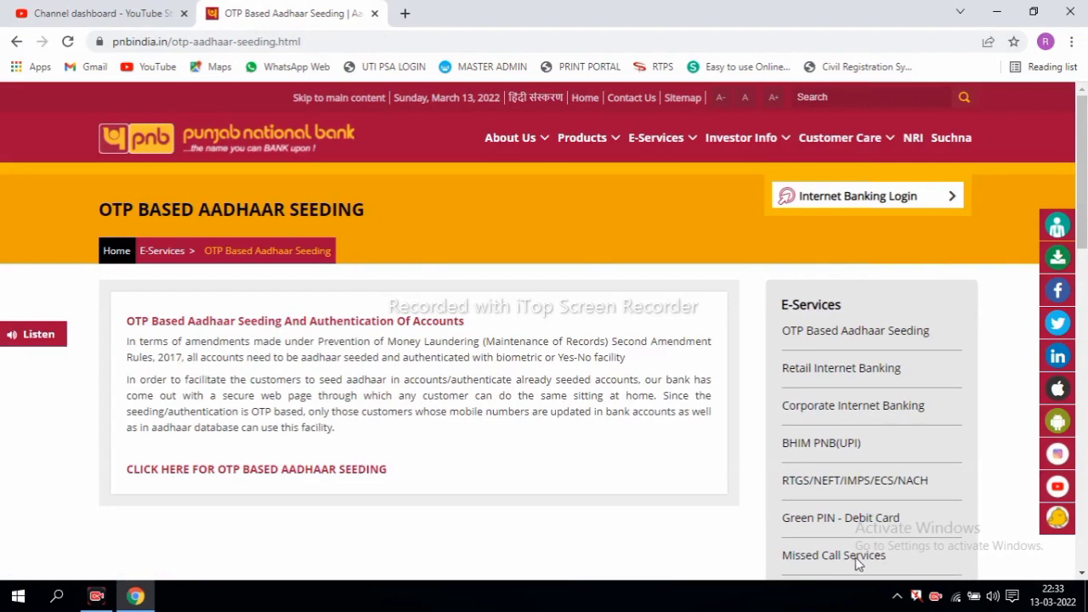
pyautogui.moveTo(122, 309)
pyautogui.mouseDown()
pyautogui.moveTo(144, 327)
pyautogui.moveTo(213, 333)
pyautogui.moveTo(489, 338)
pyautogui.mouseUp()
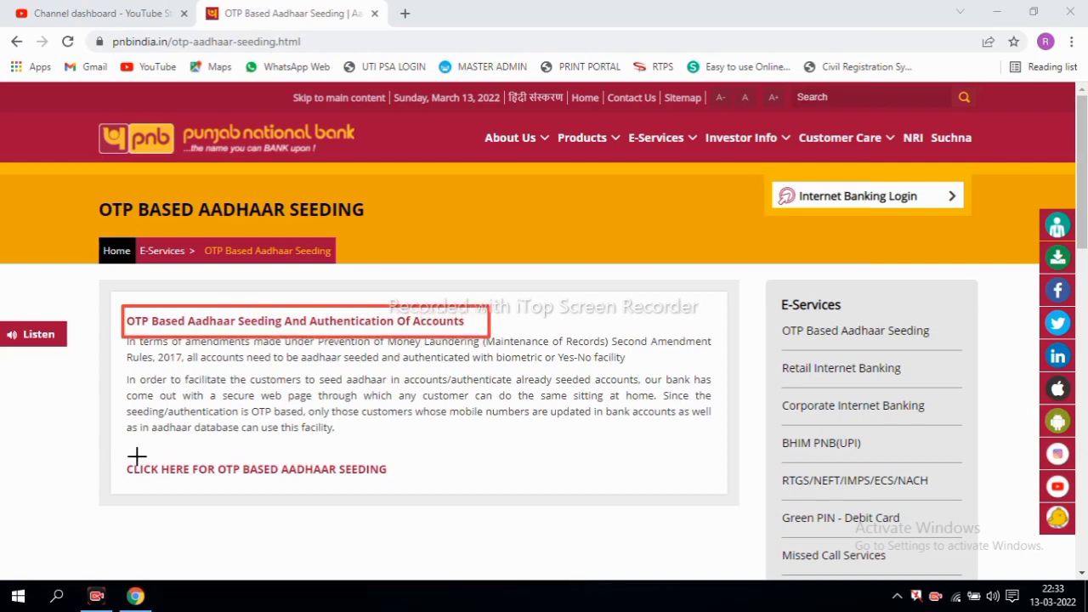
pyautogui.moveTo(114, 451)
pyautogui.mouseDown()
pyautogui.moveTo(164, 483)
pyautogui.moveTo(422, 491)
pyautogui.mouseUp()
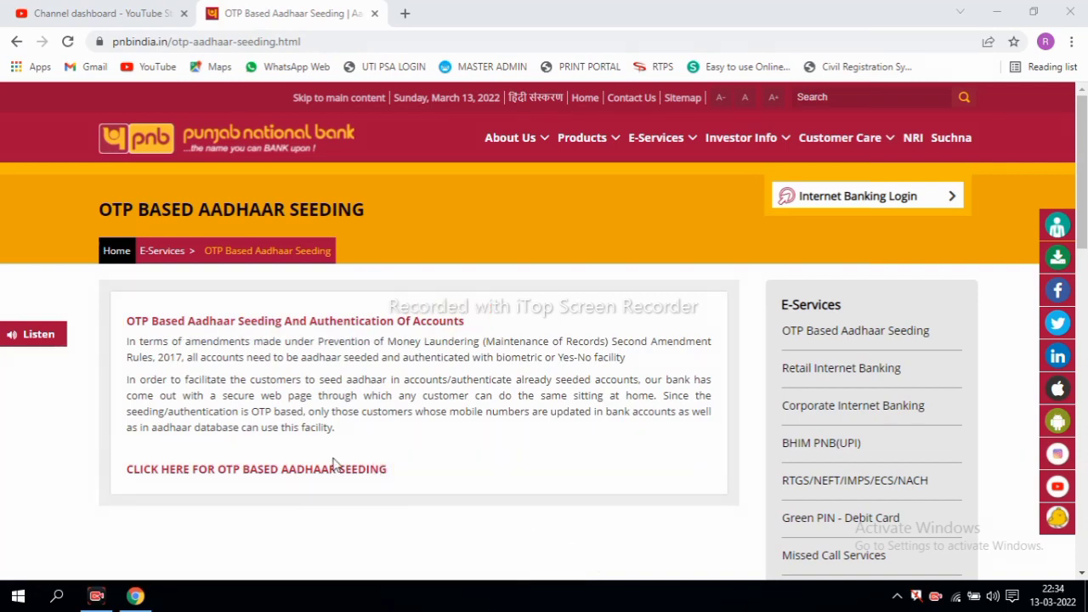
pyautogui.click(239, 471)
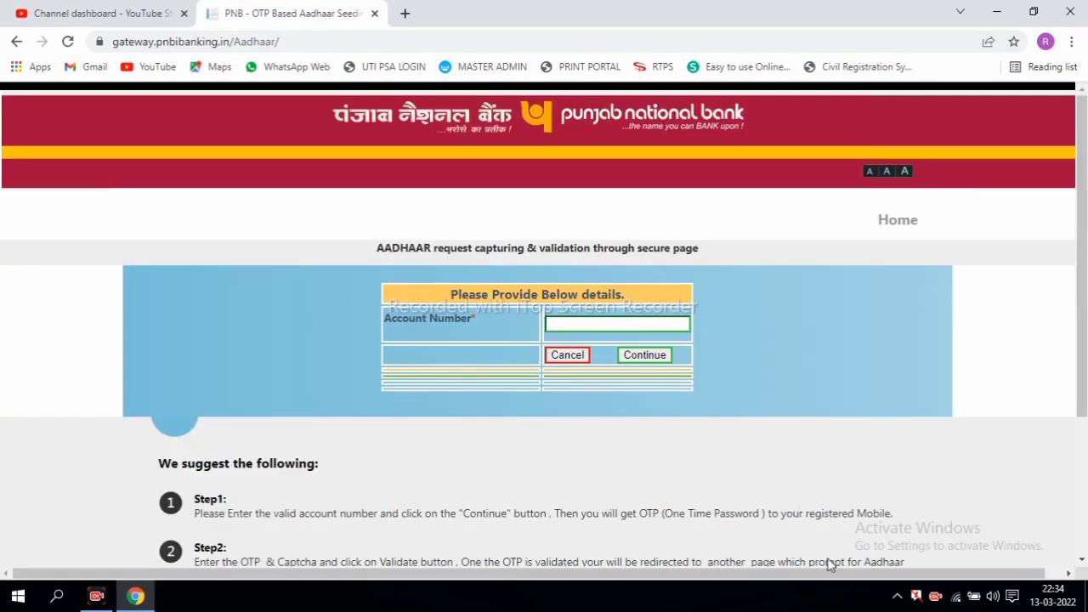
# - Enter the customer's bank account number in the Aadhaar request form and continue to OTP verification
pyautogui.moveTo(379, 309); pyautogui.dragTo(718, 343)
pyautogui.moveTo(541, 308)
pyautogui.mouseDown()
pyautogui.moveTo(605, 335)
pyautogui.moveTo(690, 339)
pyautogui.mouseUp()
pyautogui.moveTo(618, 342); pyautogui.dragTo(680, 368)
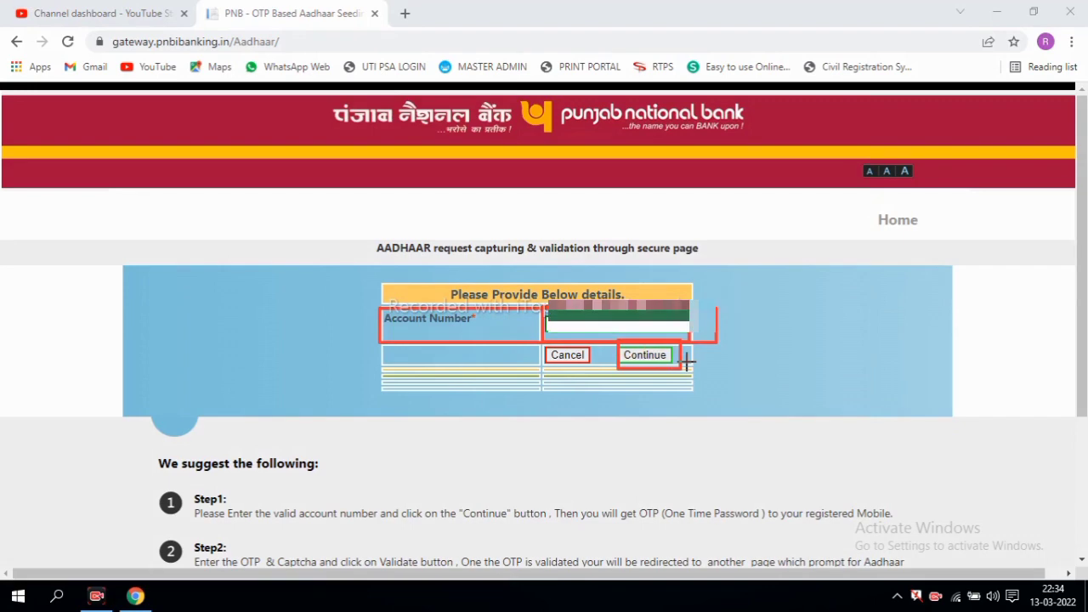
pyautogui.click(652, 361)
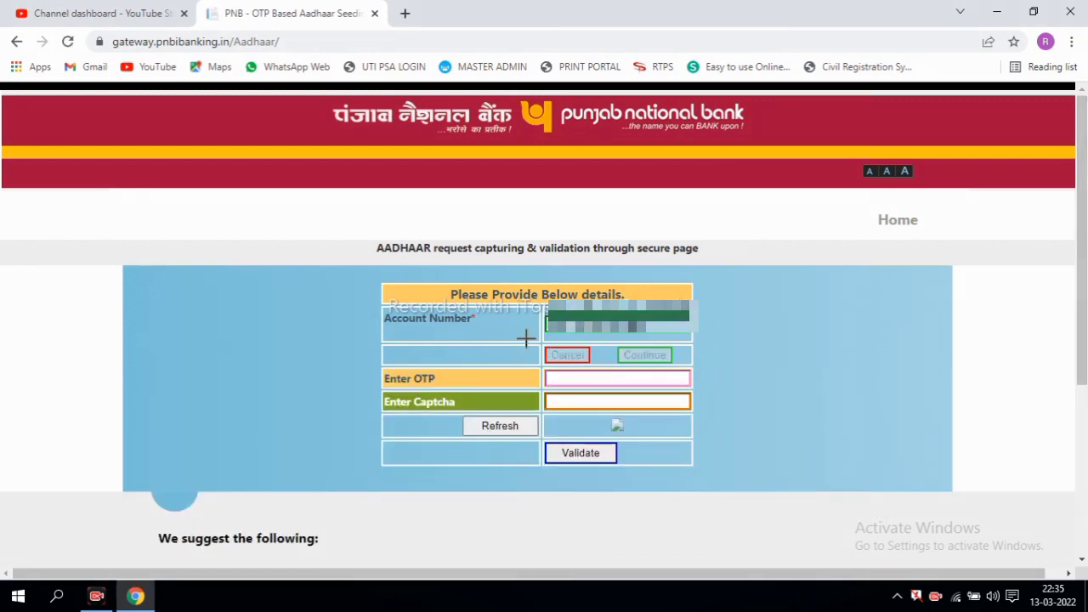
# - Refresh the captcha image on the account verification form
pyautogui.moveTo(542, 308); pyautogui.dragTo(680, 340)
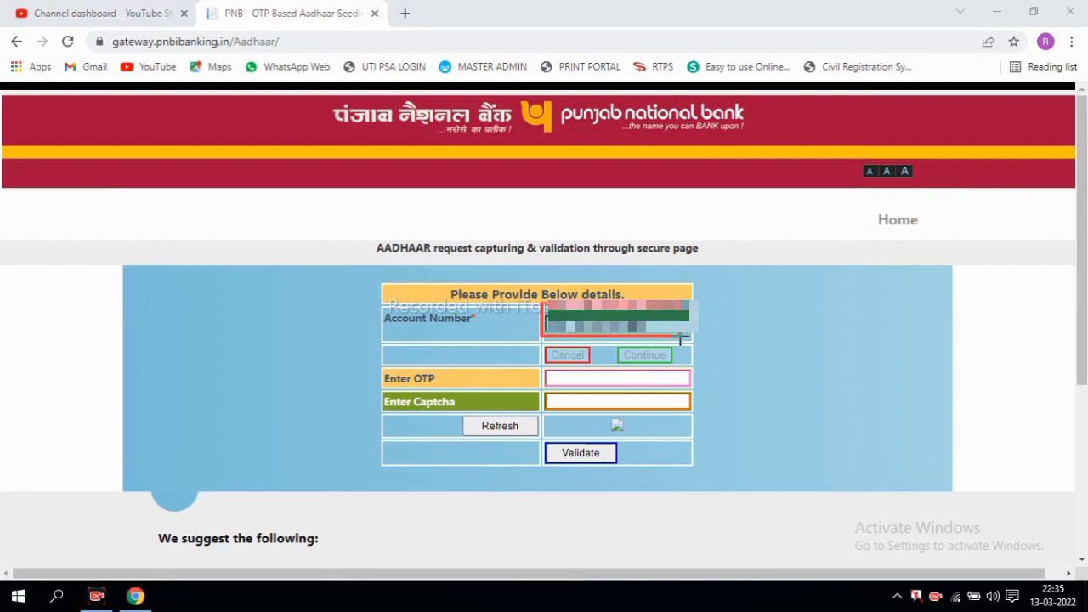
pyautogui.moveTo(384, 366)
pyautogui.mouseDown()
pyautogui.moveTo(427, 388)
pyautogui.moveTo(698, 390)
pyautogui.mouseUp()
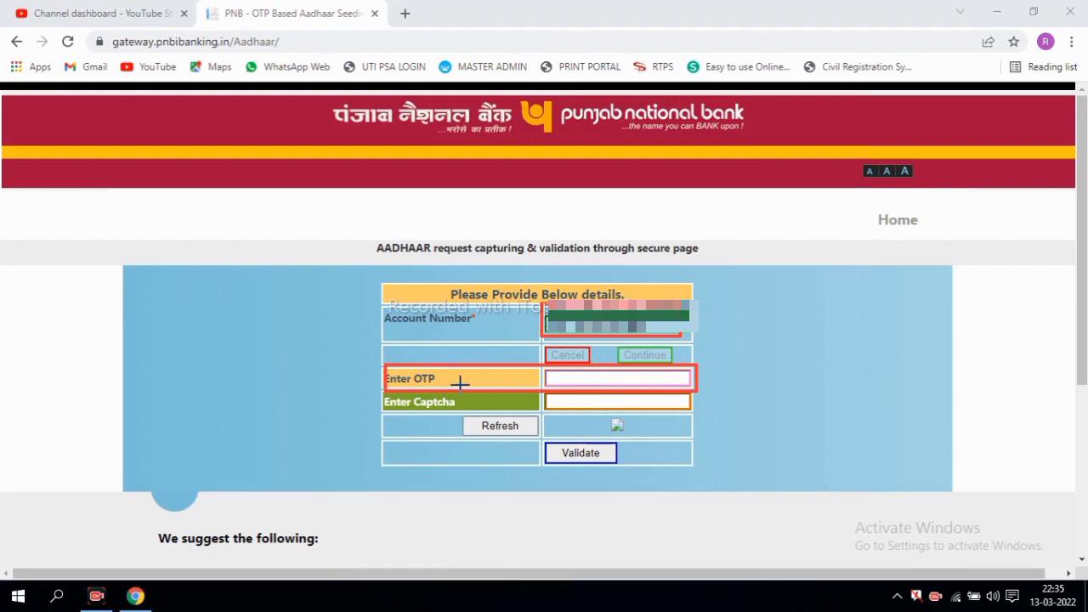
pyautogui.moveTo(536, 393); pyautogui.dragTo(690, 411)
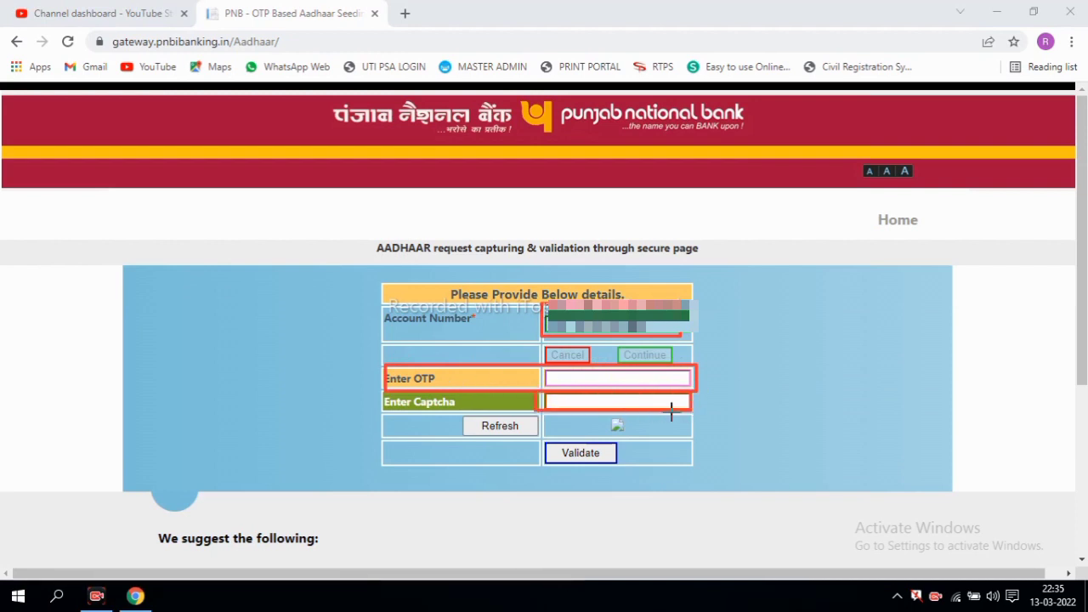
pyautogui.moveTo(581, 418); pyautogui.dragTo(664, 437)
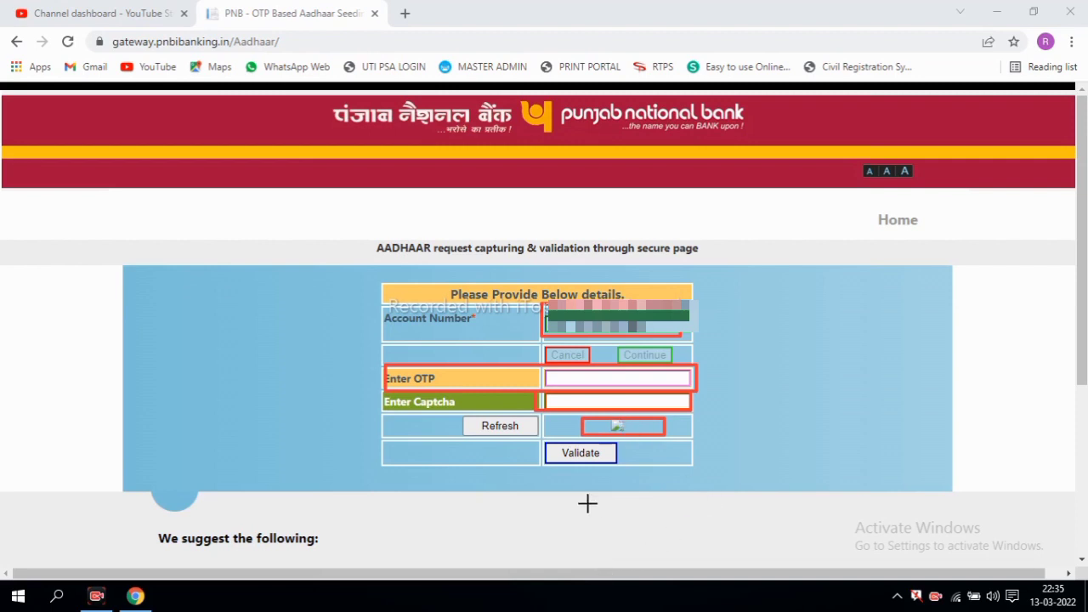
pyautogui.moveTo(542, 438); pyautogui.dragTo(618, 466)
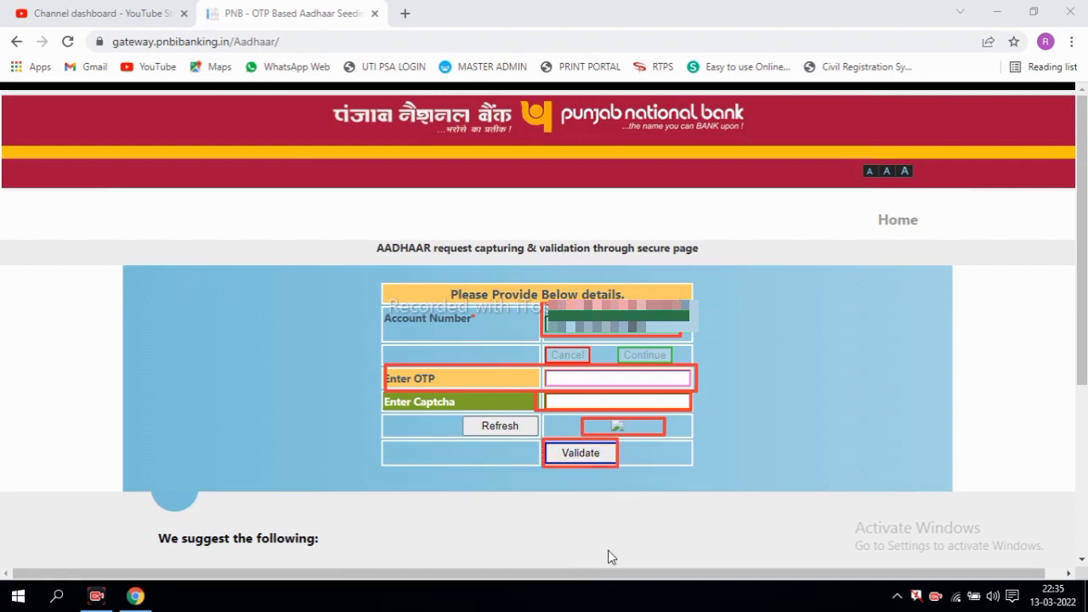
pyautogui.click(502, 425)
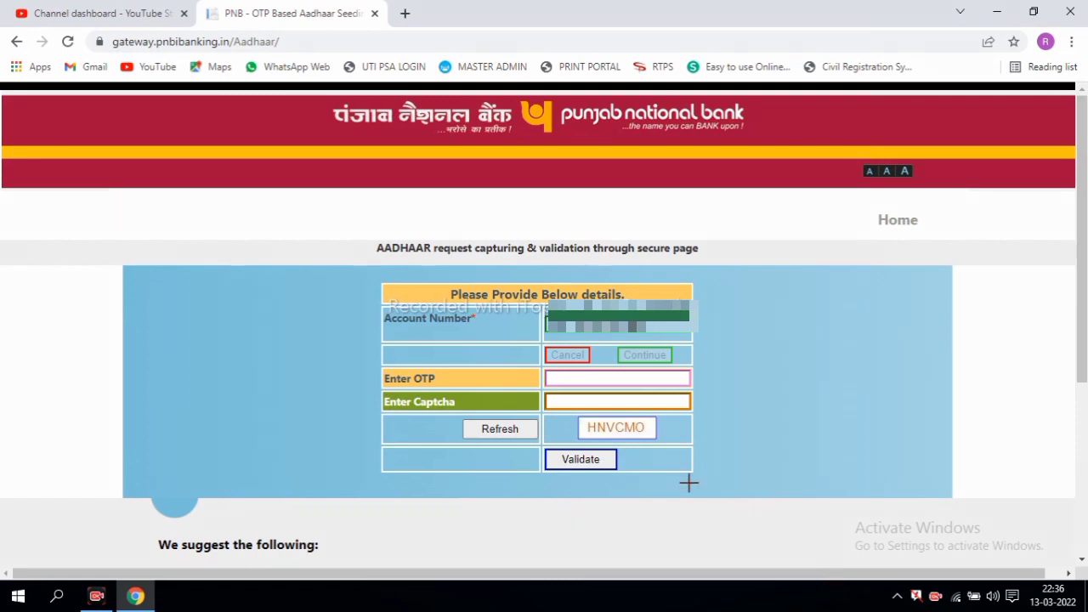
# - Enter the OTP and the displayed captcha text, and validate the account
pyautogui.moveTo(577, 419); pyautogui.dragTo(652, 439)
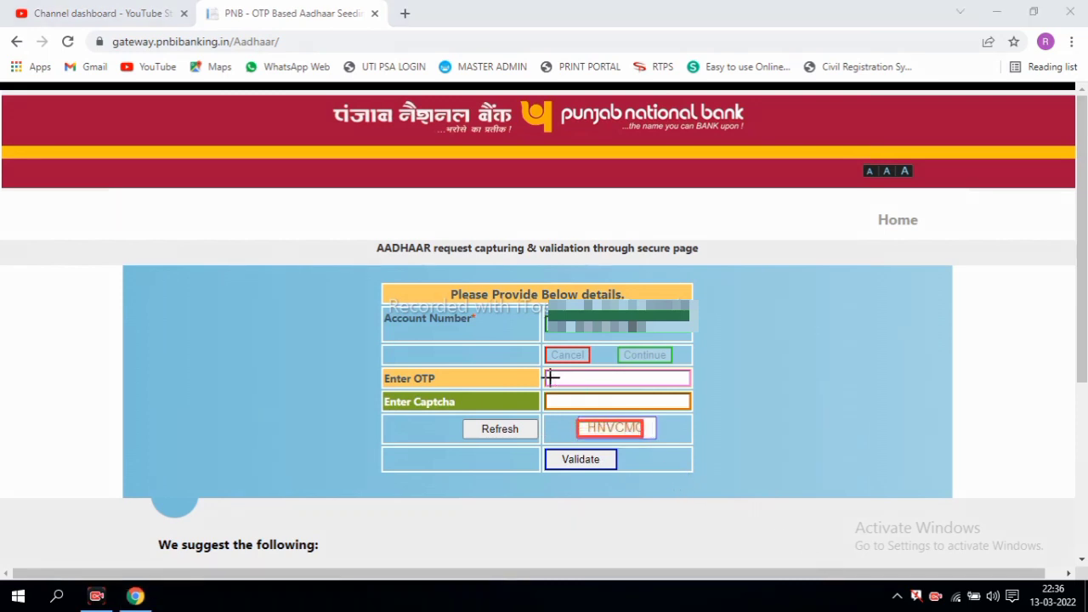
pyautogui.moveTo(544, 391)
pyautogui.mouseDown()
pyautogui.moveTo(650, 421)
pyautogui.moveTo(699, 414)
pyautogui.mouseUp()
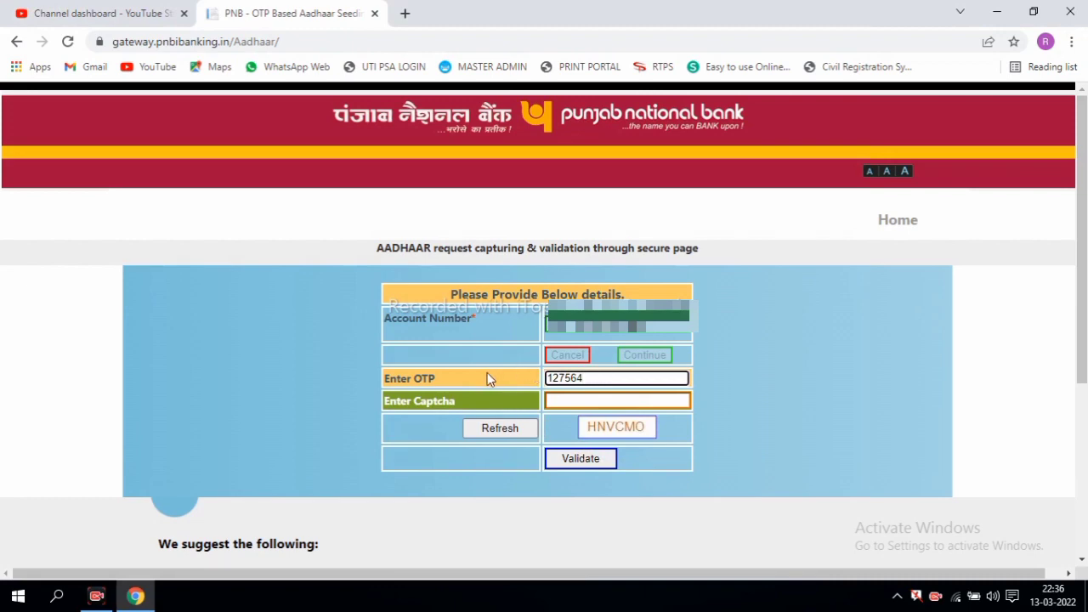
pyautogui.click(568, 397)
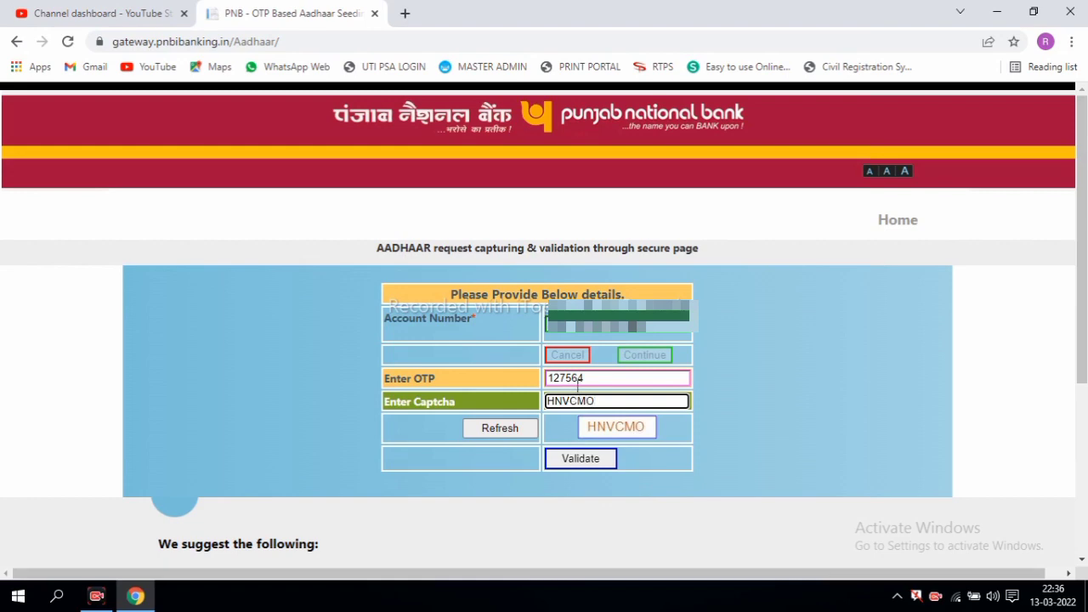
pyautogui.click(580, 461)
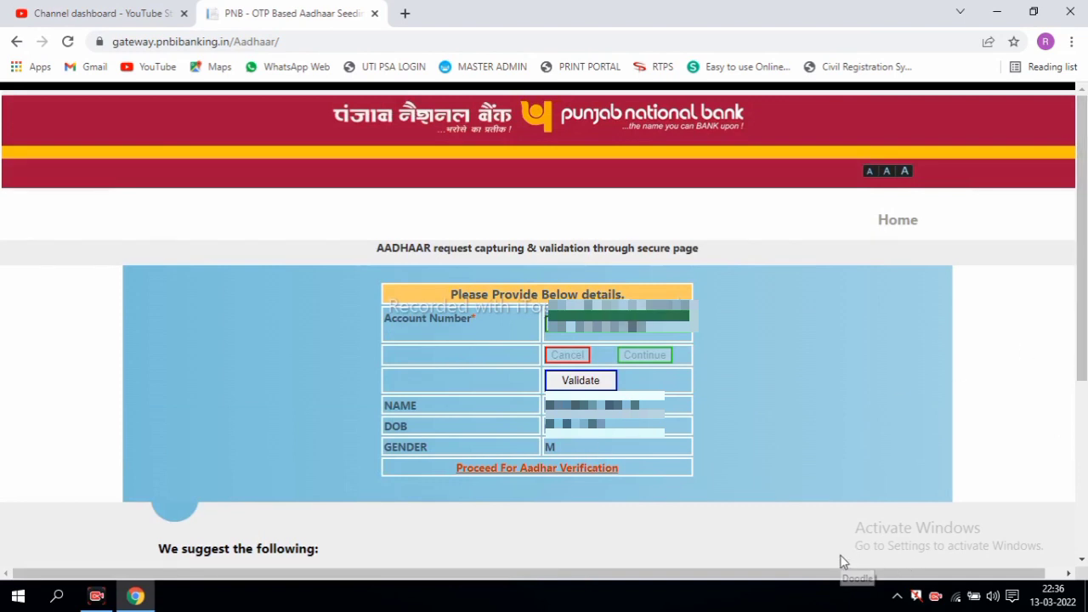
# - Check the account holder's name, date of birth and gender, and proceed for Aadhaar verification
pyautogui.moveTo(379, 391)
pyautogui.mouseDown()
pyautogui.moveTo(399, 417)
pyautogui.moveTo(509, 459)
pyautogui.moveTo(700, 456)
pyautogui.mouseUp()
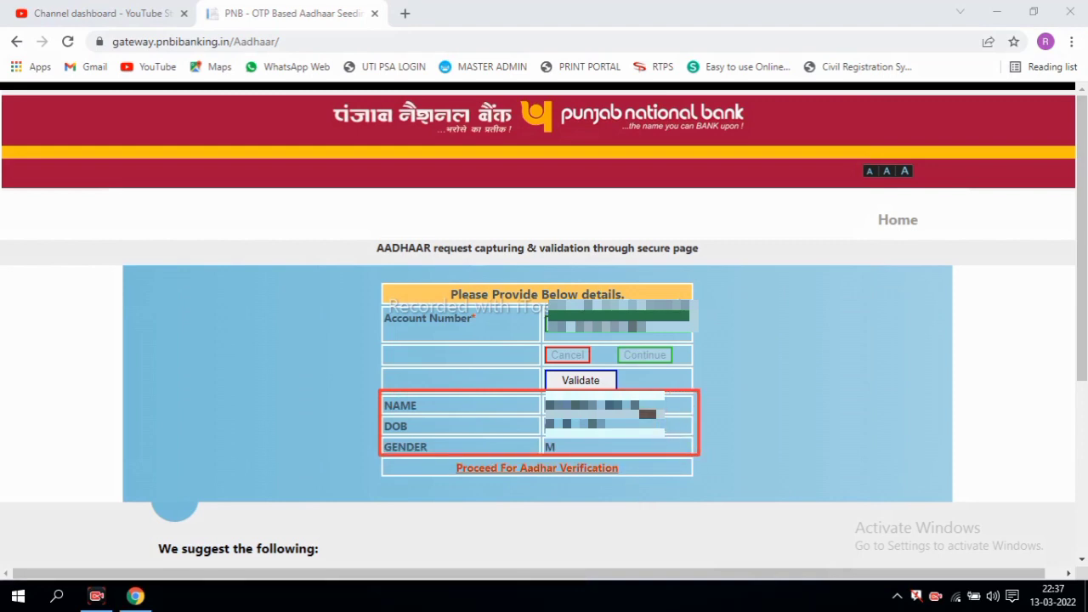
pyautogui.moveTo(452, 458)
pyautogui.mouseDown()
pyautogui.moveTo(521, 479)
pyautogui.moveTo(642, 481)
pyautogui.mouseUp()
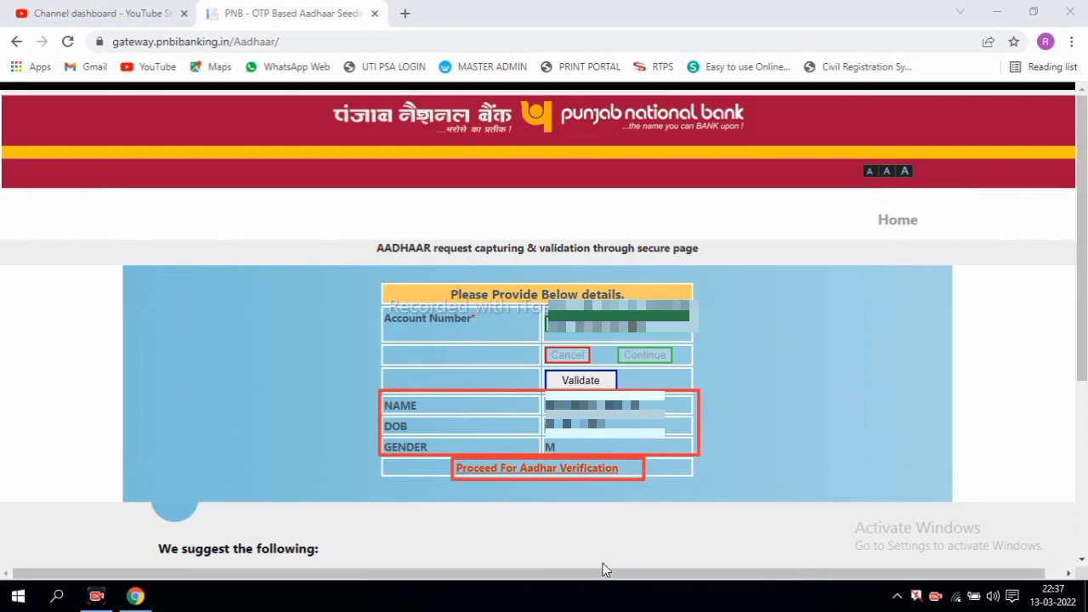
pyautogui.press('Escape')
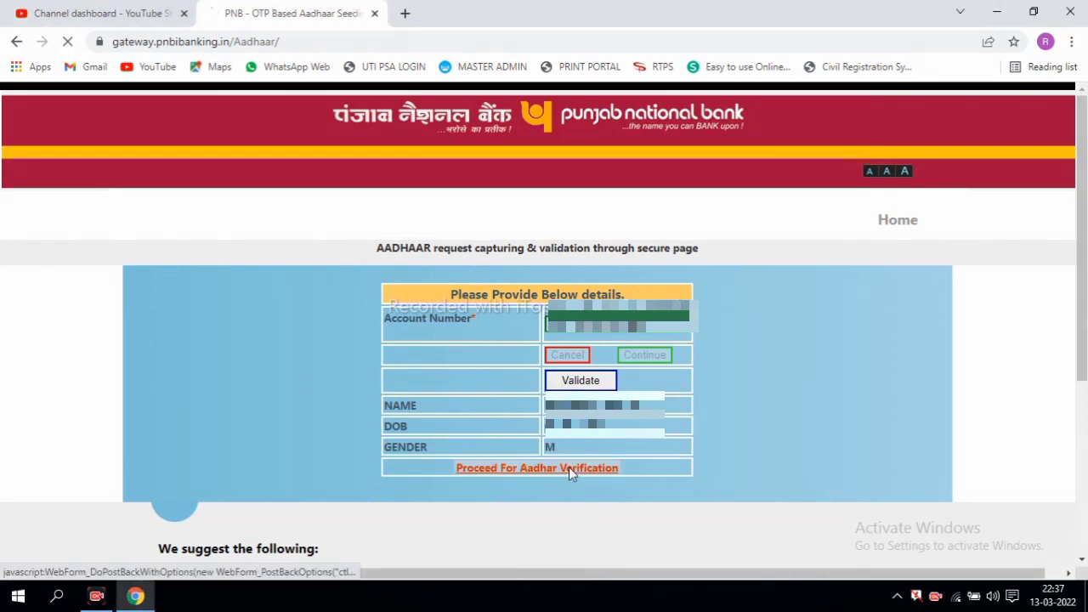
pyautogui.click(570, 473)
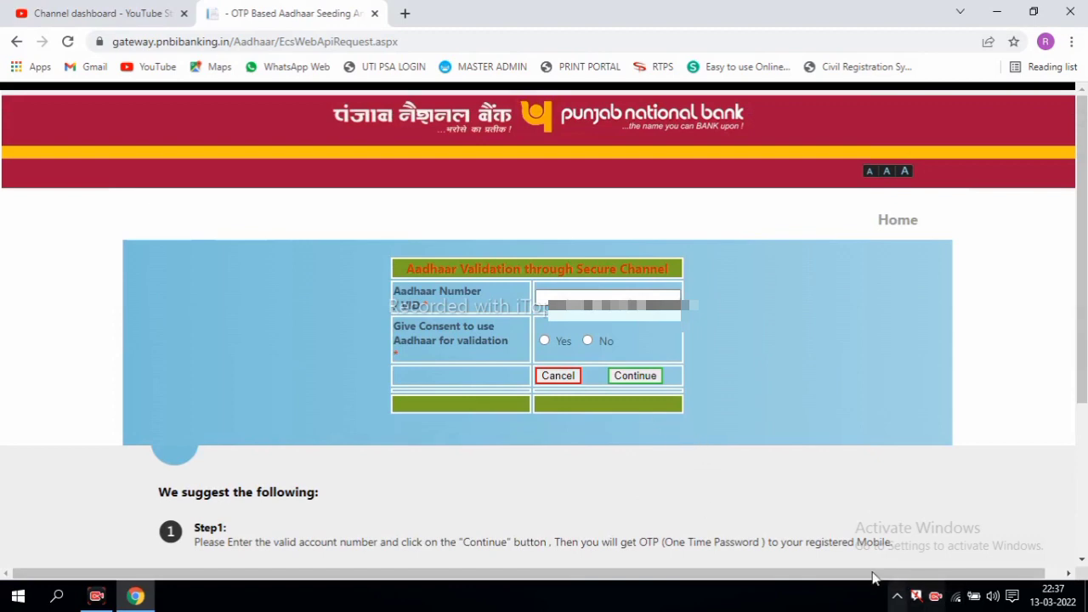
# - Enter the customer's Aadhaar number, set the consent for Aadhaar validation to Yes, and continue
pyautogui.moveTo(506, 279); pyautogui.dragTo(689, 313)
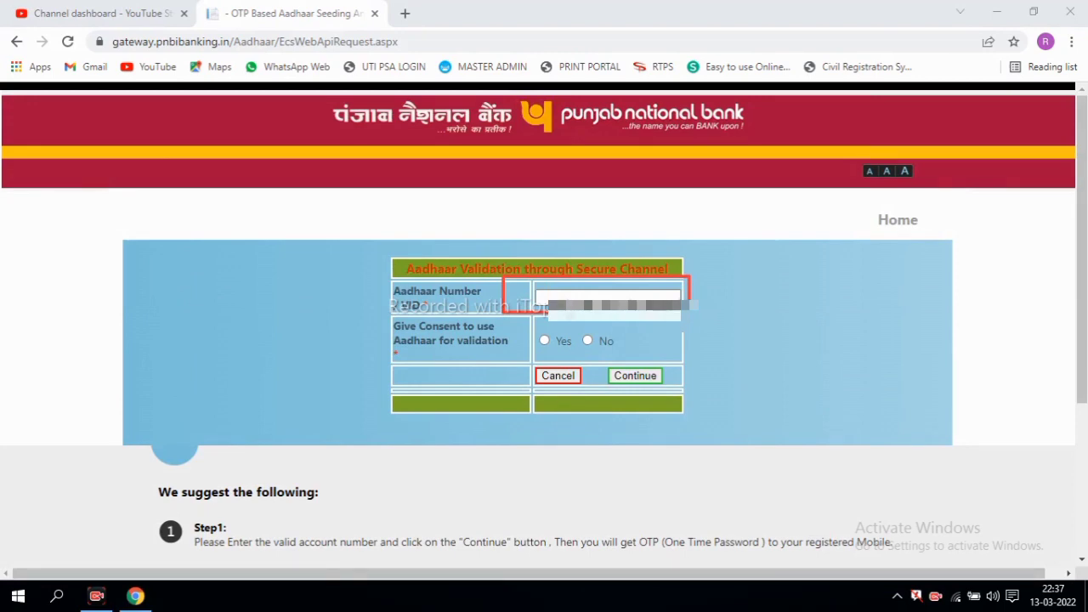
pyautogui.moveTo(388, 317)
pyautogui.mouseDown()
pyautogui.moveTo(475, 359)
pyautogui.moveTo(516, 362)
pyautogui.mouseUp()
pyautogui.moveTo(537, 323)
pyautogui.mouseDown()
pyautogui.moveTo(557, 349)
pyautogui.moveTo(665, 384)
pyautogui.mouseUp()
pyautogui.press('Escape')
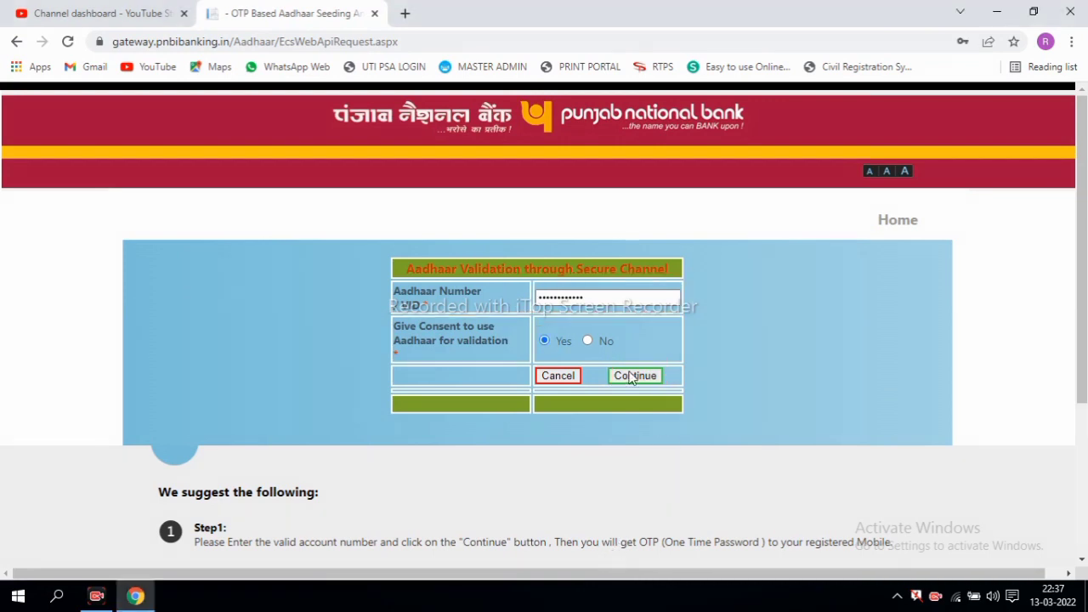
pyautogui.click(639, 379)
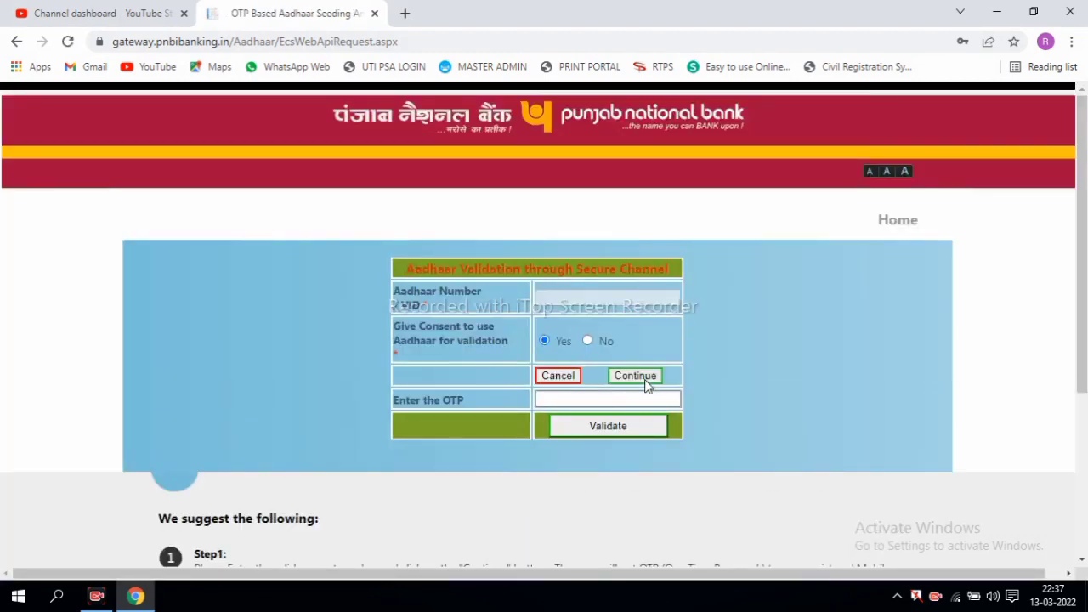
# - Enter the Aadhaar OTP, validate it, and accept the consent statement for using the Aadhaar details
pyautogui.click(583, 403)
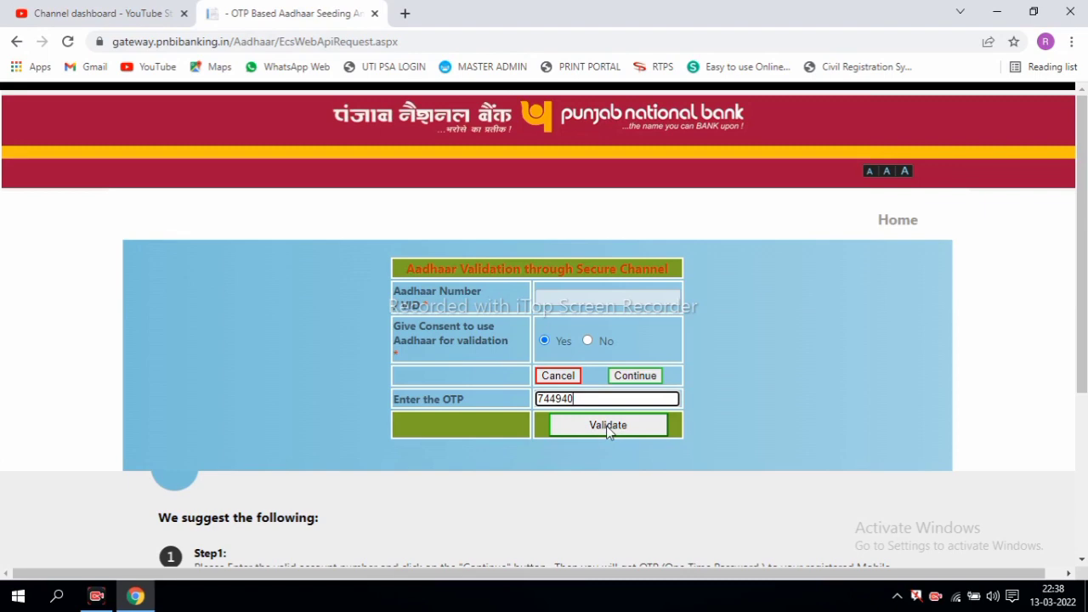
pyautogui.click(607, 427)
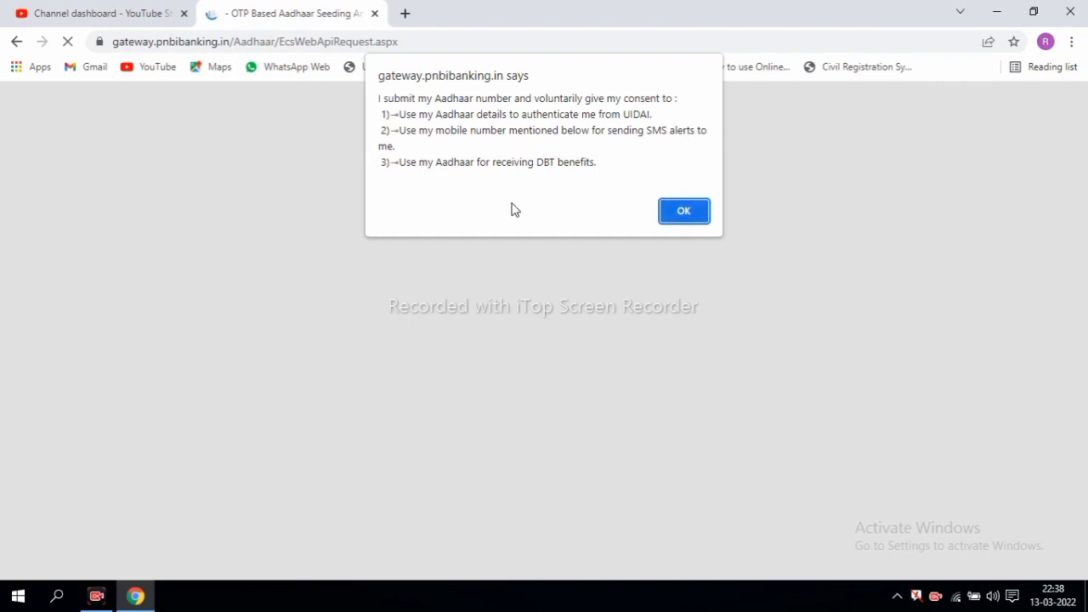
pyautogui.click(684, 214)
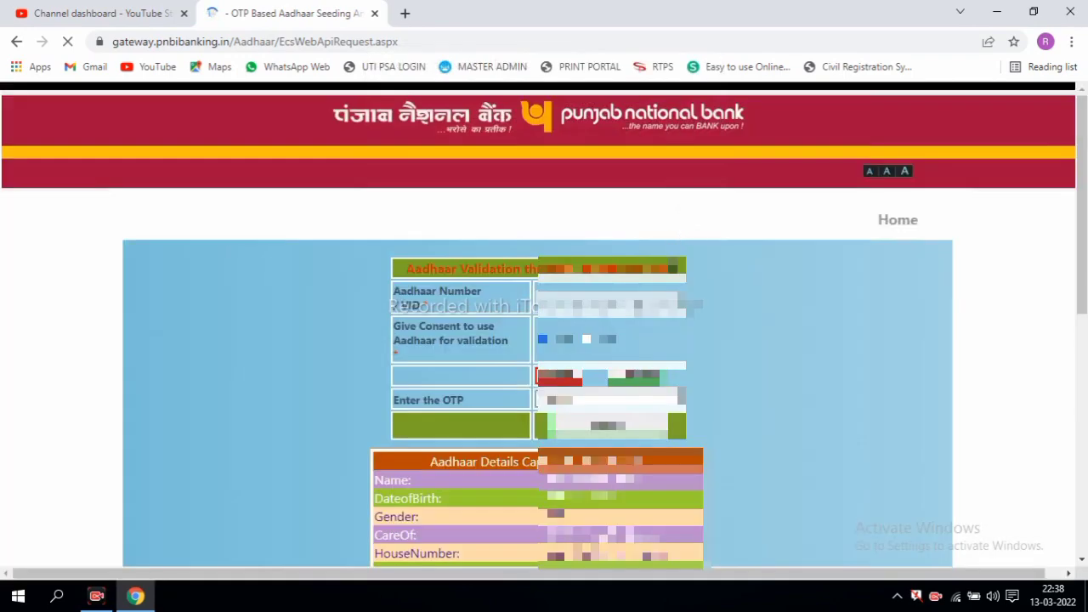
# - Review the captured Aadhaar details, from the name, birth date and address fields to the account number
pyautogui.scroll(-3, 174, 534)
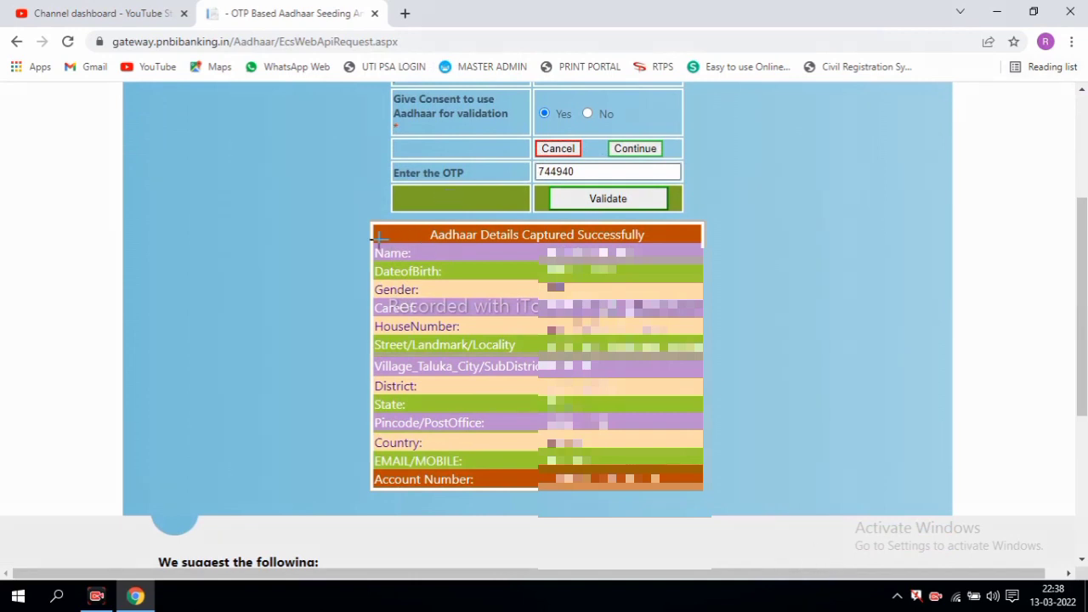
pyautogui.moveTo(370, 240)
pyautogui.mouseDown()
pyautogui.moveTo(420, 282)
pyautogui.moveTo(520, 306)
pyautogui.moveTo(654, 387)
pyautogui.moveTo(704, 492)
pyautogui.mouseUp()
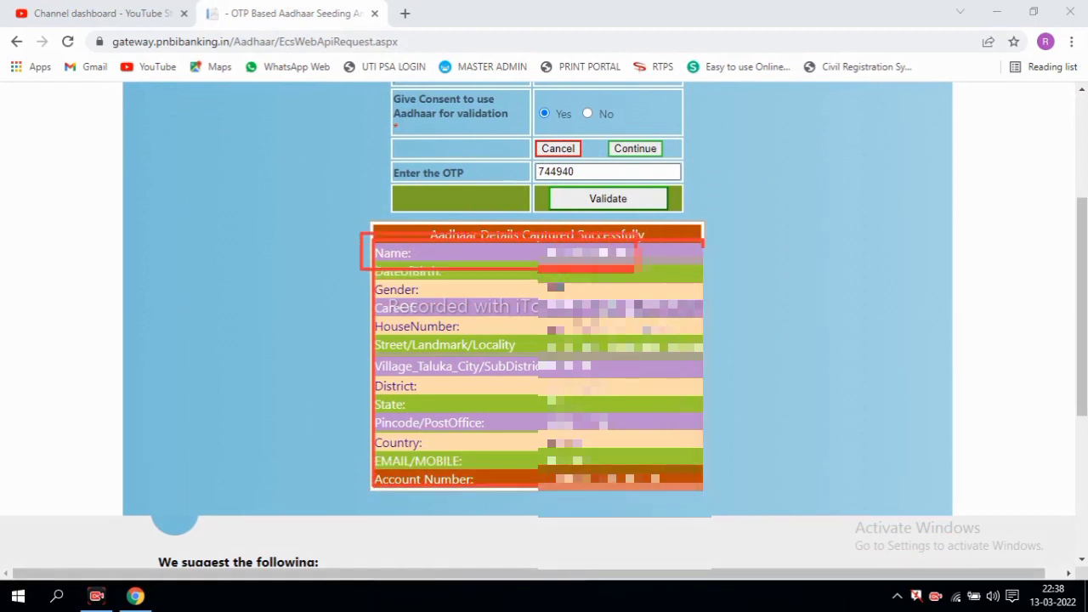
pyautogui.moveTo(361, 262)
pyautogui.mouseDown()
pyautogui.moveTo(464, 280)
pyautogui.moveTo(642, 281)
pyautogui.mouseUp()
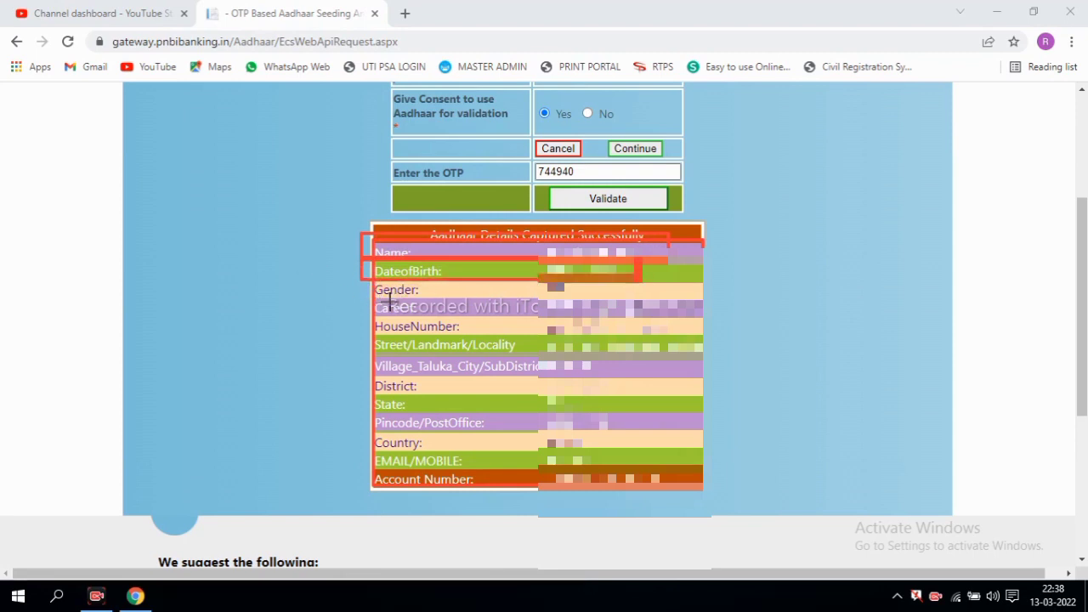
pyautogui.moveTo(372, 300)
pyautogui.mouseDown()
pyautogui.moveTo(495, 353)
pyautogui.moveTo(541, 337)
pyautogui.moveTo(673, 362)
pyautogui.moveTo(539, 373)
pyautogui.moveTo(702, 374)
pyautogui.mouseUp()
pyautogui.moveTo(373, 376)
pyautogui.mouseDown()
pyautogui.moveTo(474, 440)
pyautogui.moveTo(581, 452)
pyautogui.moveTo(537, 460)
pyautogui.moveTo(648, 474)
pyautogui.mouseUp()
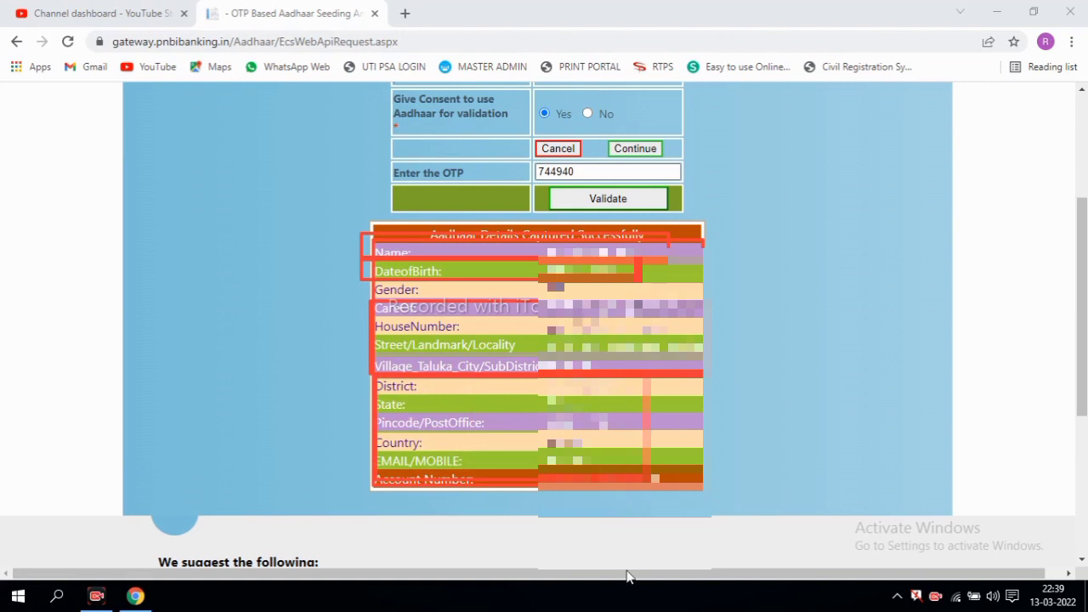
pyautogui.press('Escape')
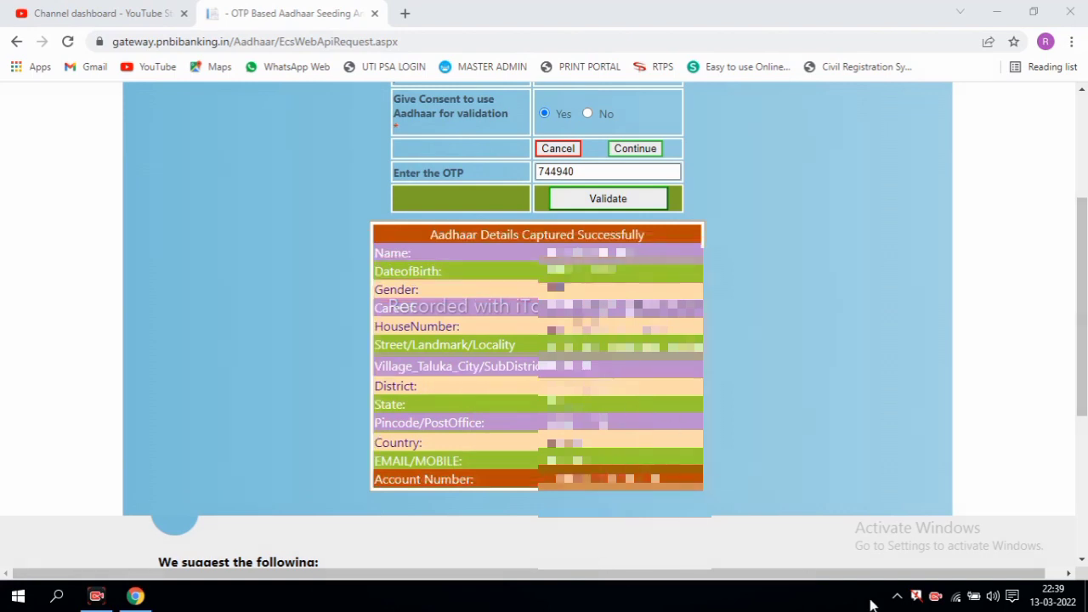
pyautogui.moveTo(423, 214)
pyautogui.mouseDown()
pyautogui.moveTo(557, 252)
pyautogui.moveTo(673, 255)
pyautogui.moveTo(675, 246)
pyautogui.mouseUp()
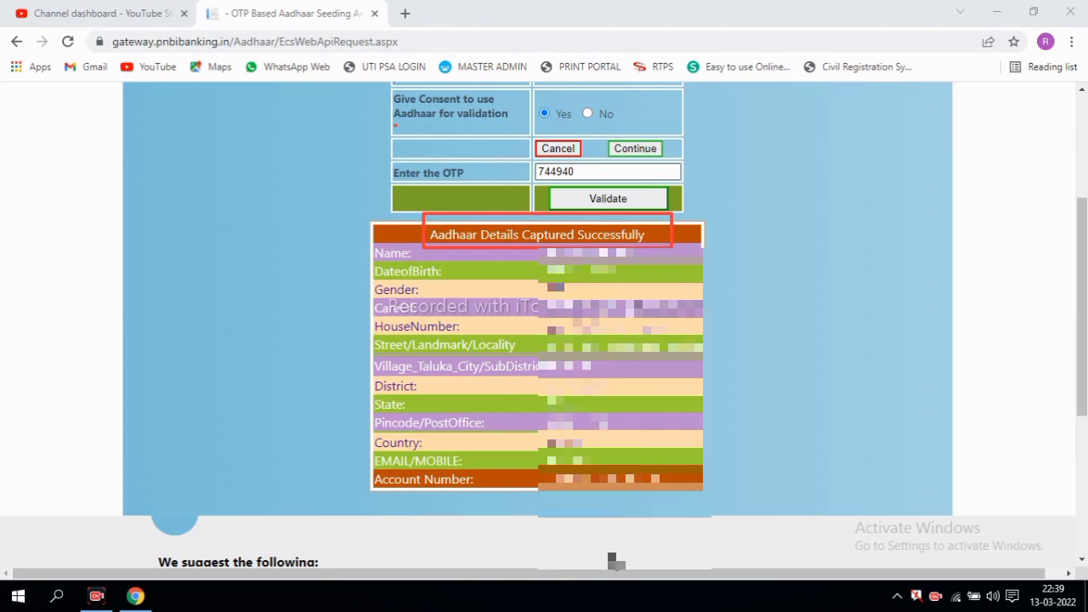
pyautogui.scroll(1, 1051, 367)
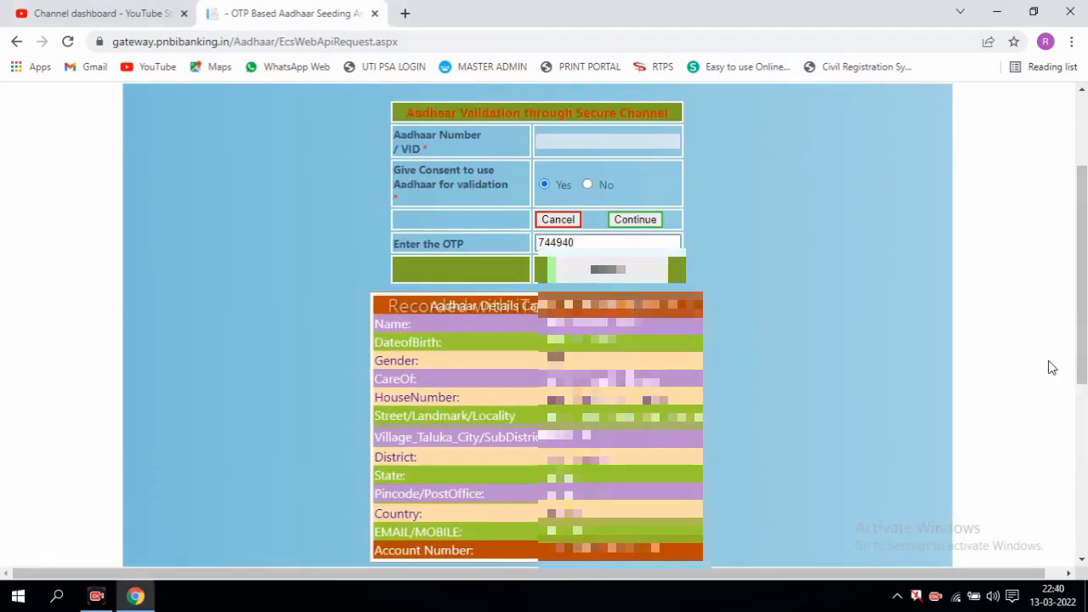